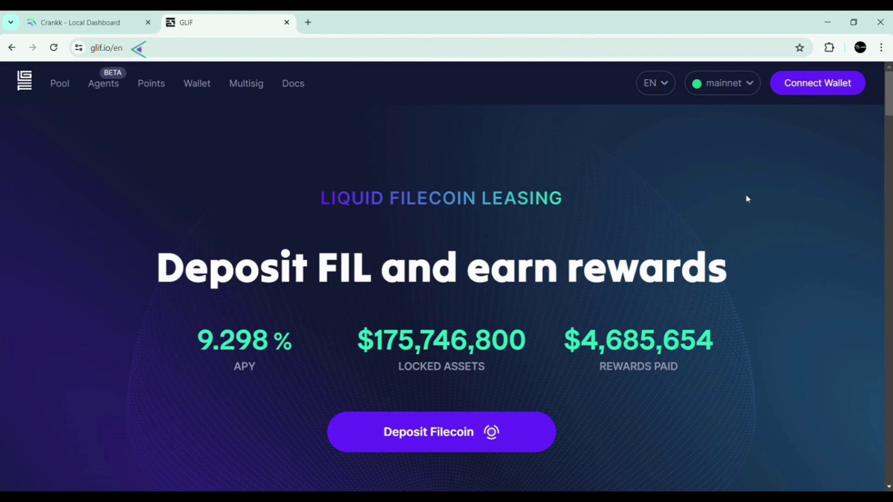
- Connect MetaMask to GLIF and copy the wallet's f410 Filecoin address
left_click(824, 93)
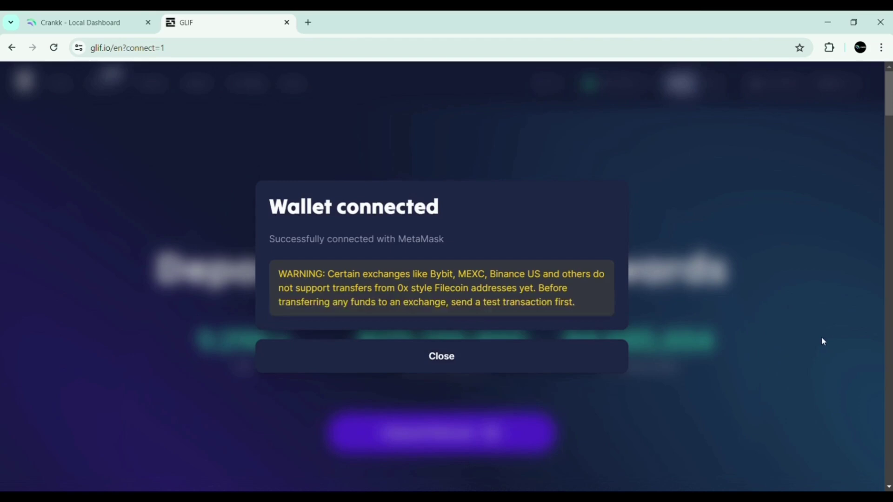
left_click(507, 366)
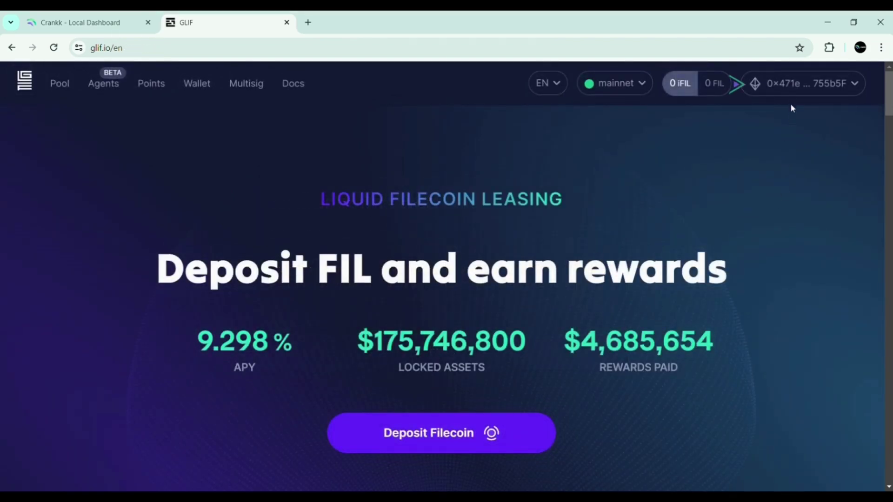
left_click(792, 85)
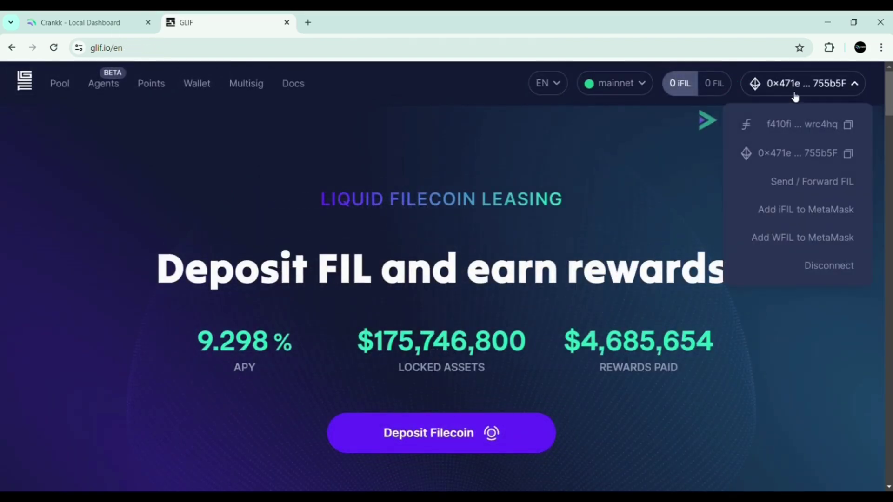
left_click(848, 126)
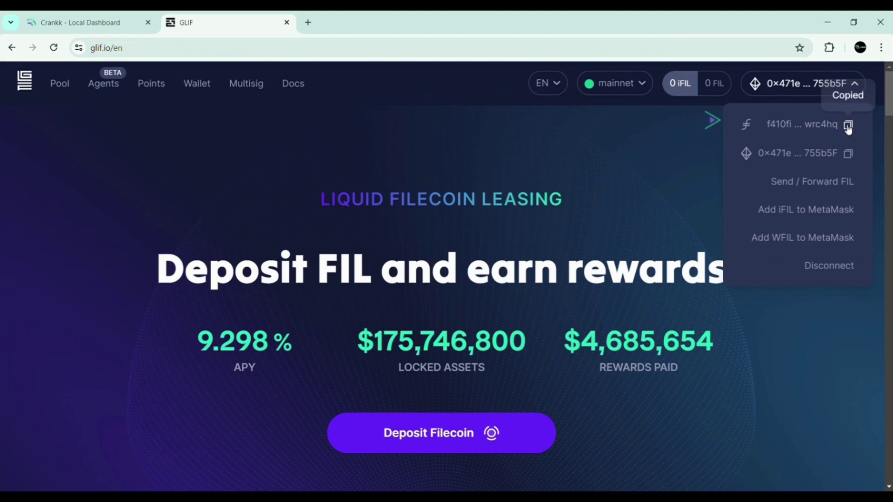
- In Crankk Multimining, open Filecoin Station setup and paste the copied f410 wallet address
left_click(84, 22)
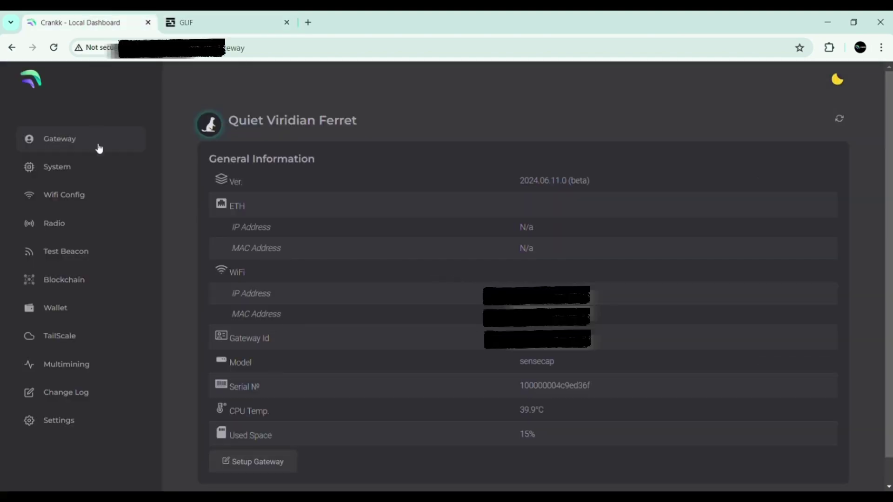
left_click(76, 361)
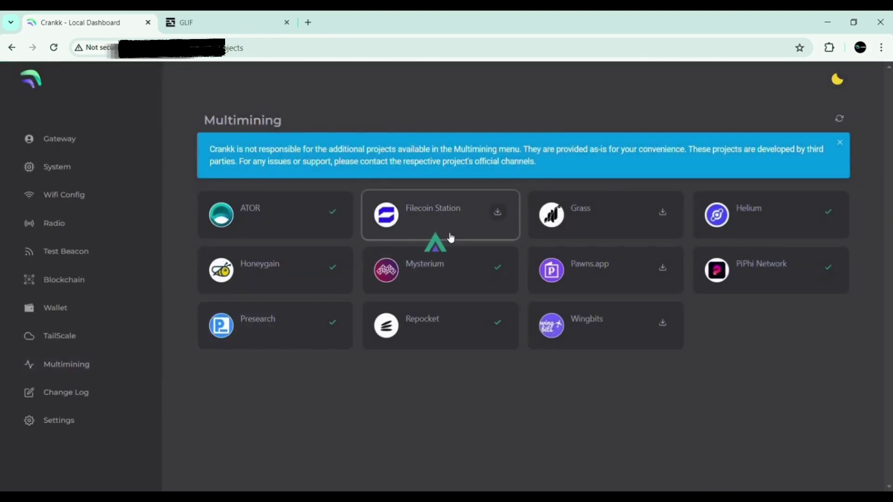
left_click(450, 238)
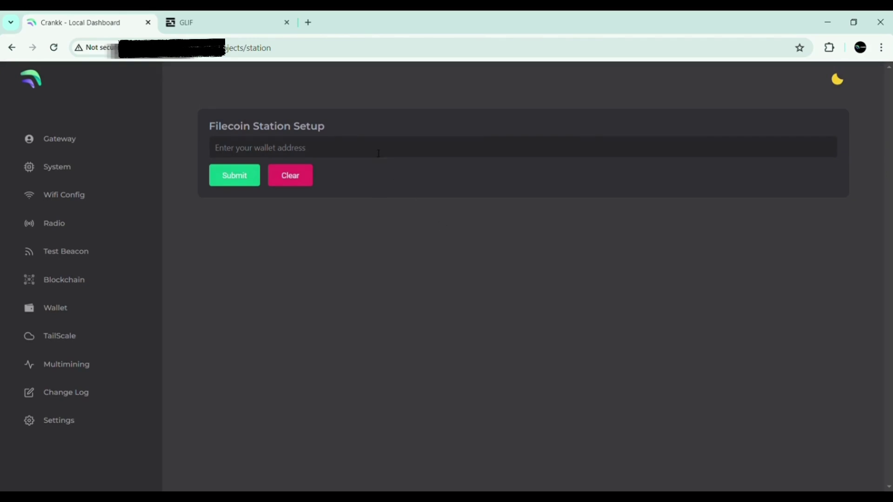
left_click(377, 153)
key("ctrl+v")
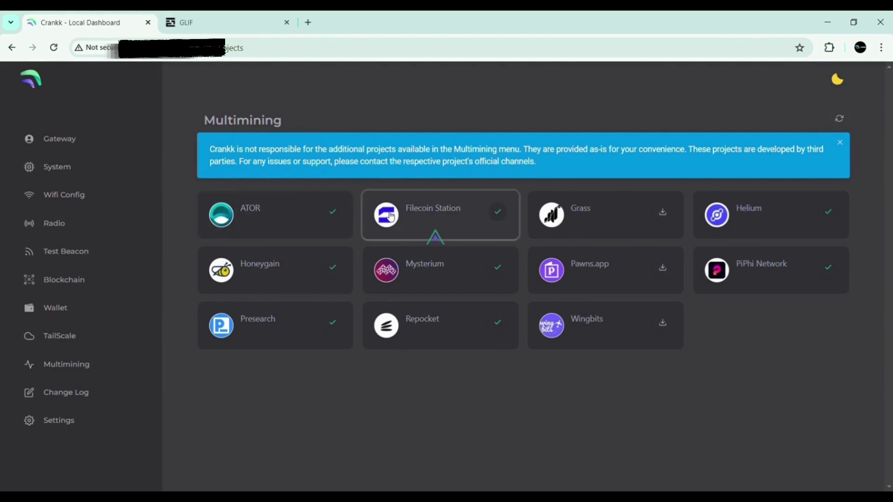
- Open the Filecoin Station page to view the running station container and its logs
left_click(390, 217)
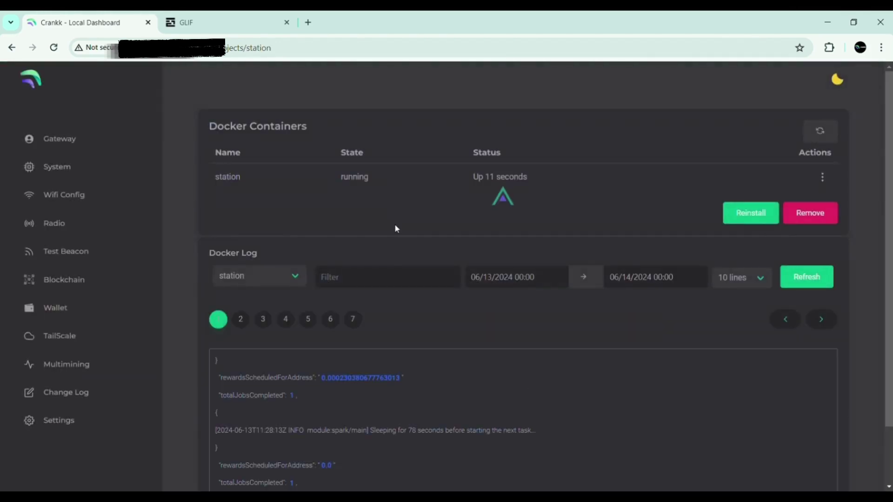